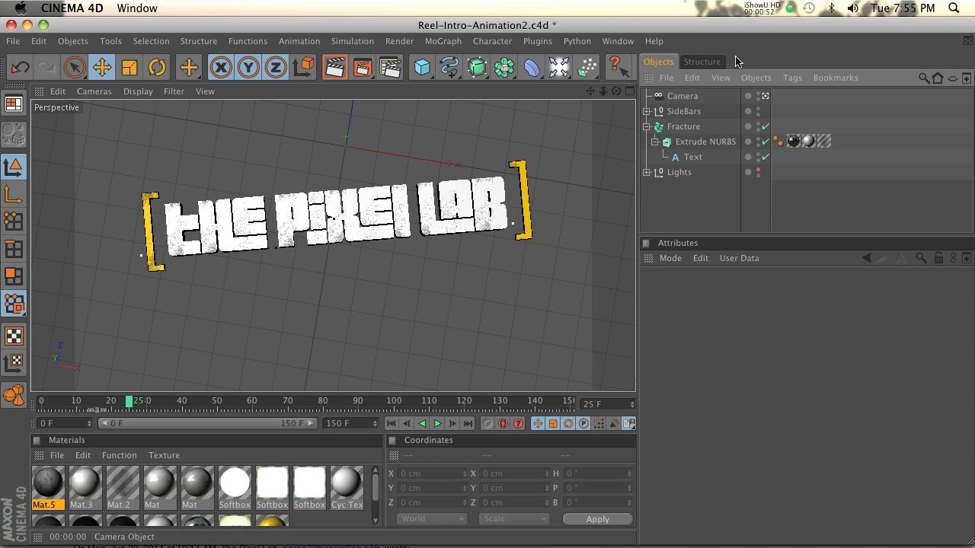
Select both brackets, hide the fractured text, and scrub the timeline to preview the brackets
{"action": "left_click", "coordinate": [521, 185]}
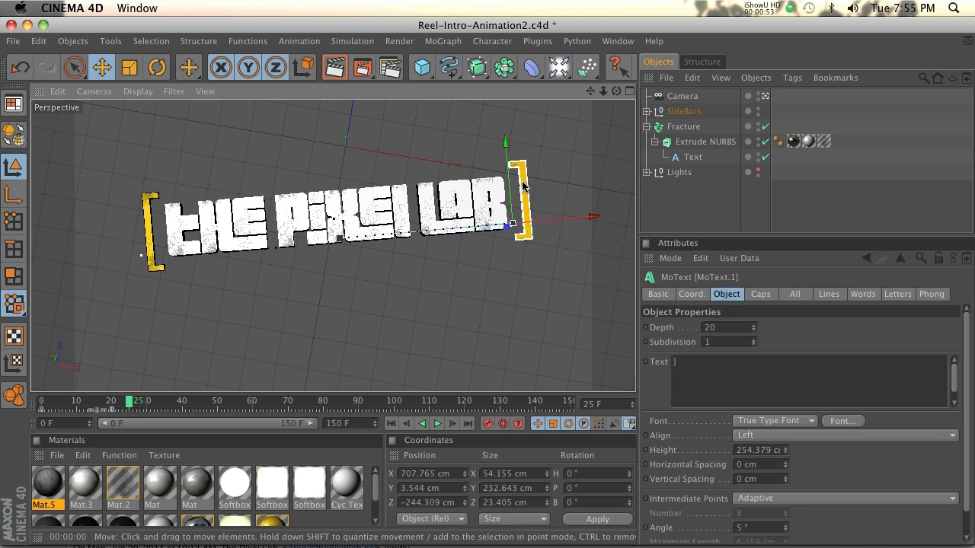
{"action": "left_click", "coordinate": [150, 225]}
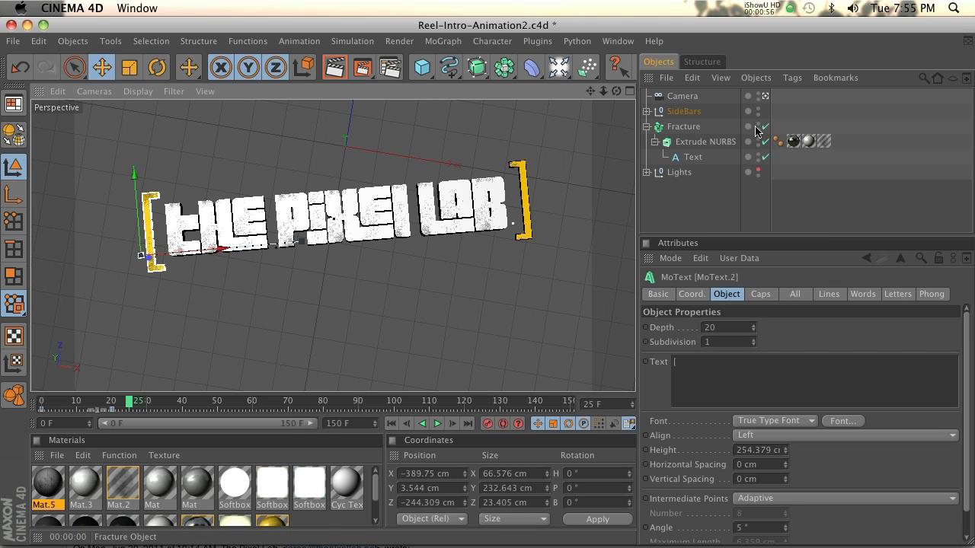
{"action": "left_click", "coordinate": [757, 129]}
{"action": "left_click", "coordinate": [646, 126]}
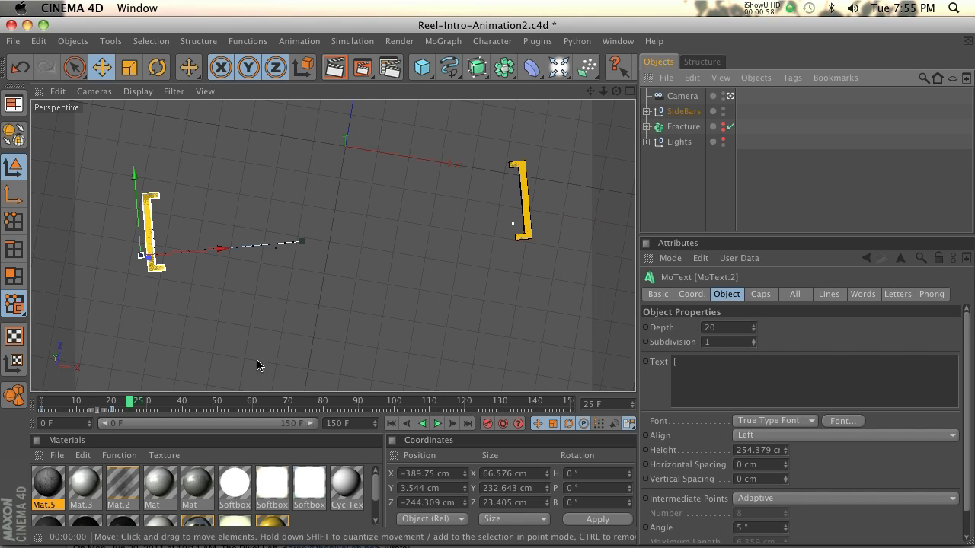
{"action": "mouse_move", "coordinate": [130, 401]}
{"action": "left_mouse_down"}
{"action": "mouse_move", "coordinate": [35, 404]}
{"action": "mouse_move", "coordinate": [135, 405]}
{"action": "left_mouse_up"}
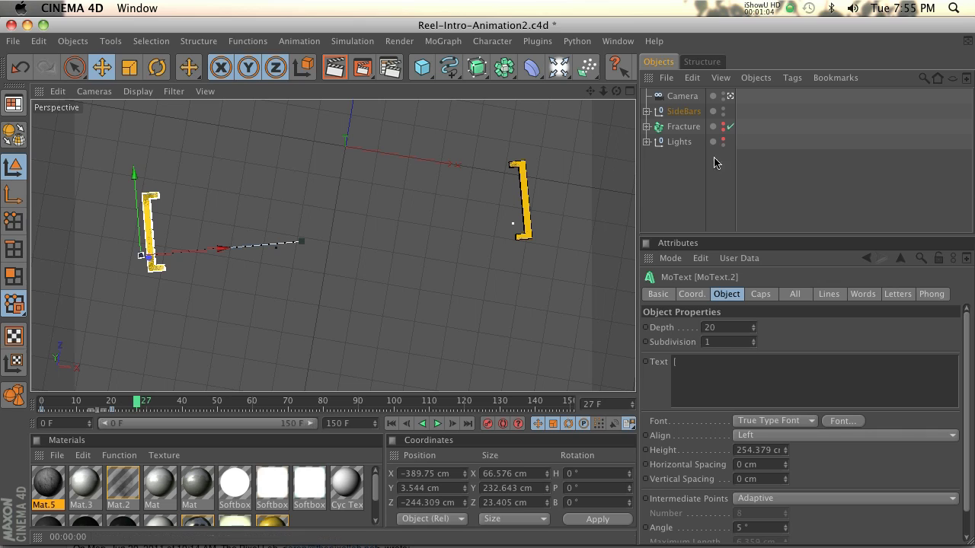
Hide the SideBars brackets, show the fractured text again, and review Fracture's Text and Extrude children
{"action": "double_click", "coordinate": [724, 111]}
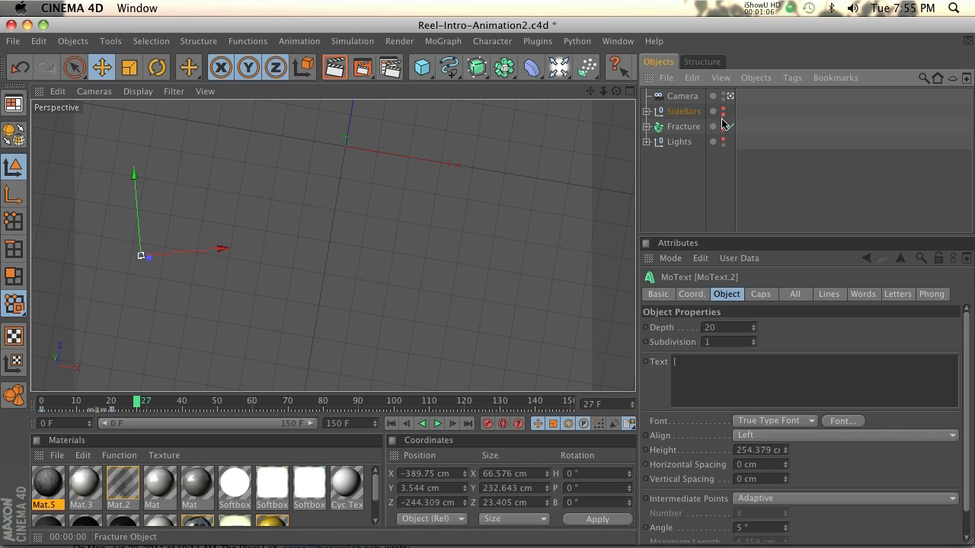
{"action": "left_click", "coordinate": [723, 124]}
{"action": "left_click", "coordinate": [646, 126]}
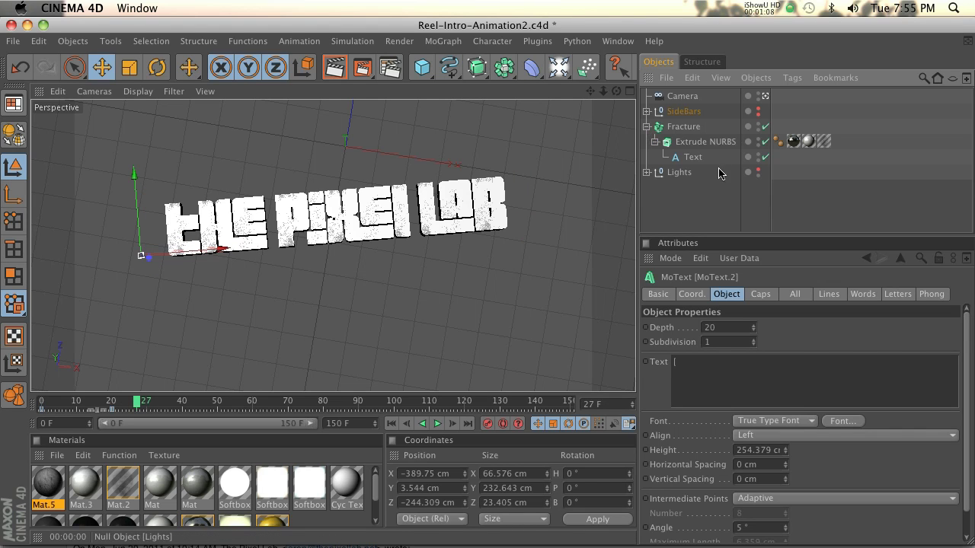
{"action": "left_click", "coordinate": [693, 158]}
{"action": "left_click", "coordinate": [691, 148]}
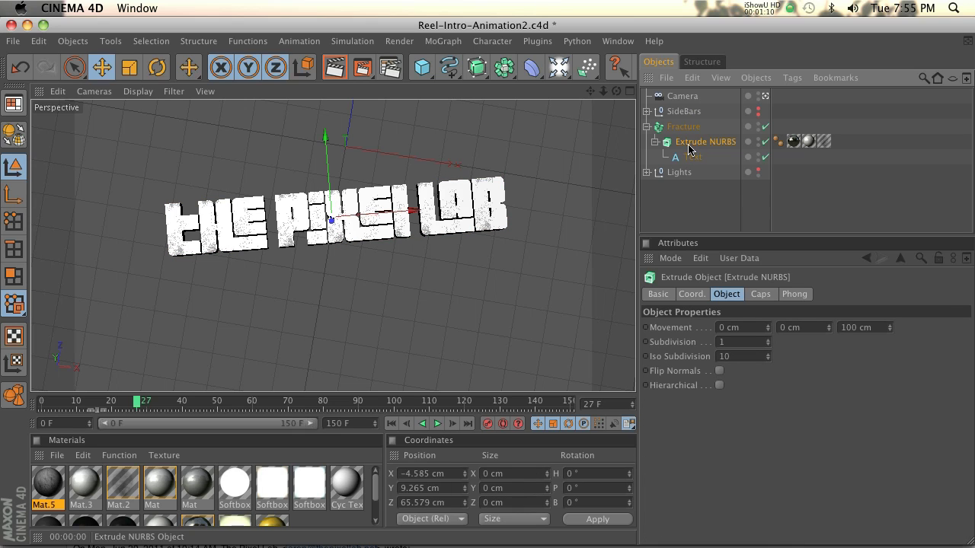
{"action": "left_click", "coordinate": [683, 131]}
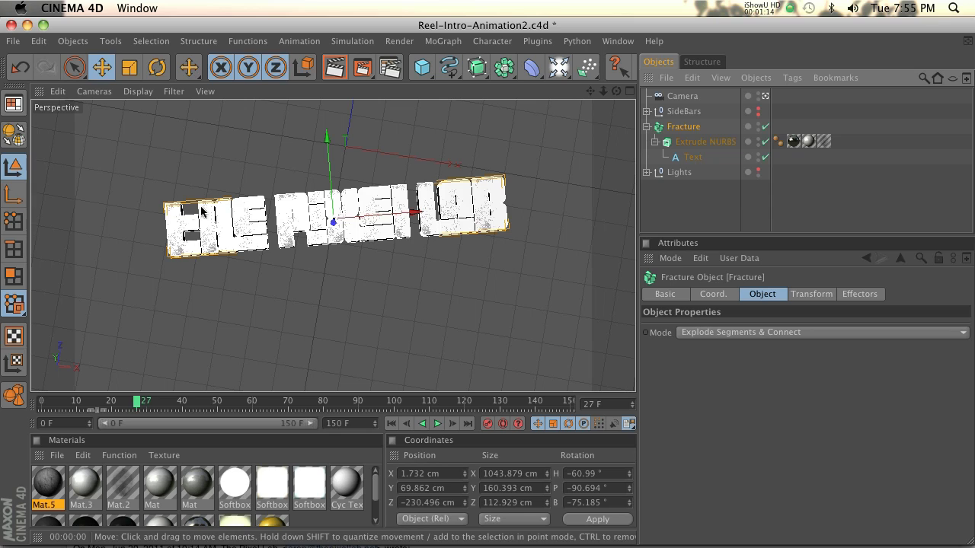
{"action": "left_click", "coordinate": [646, 126]}
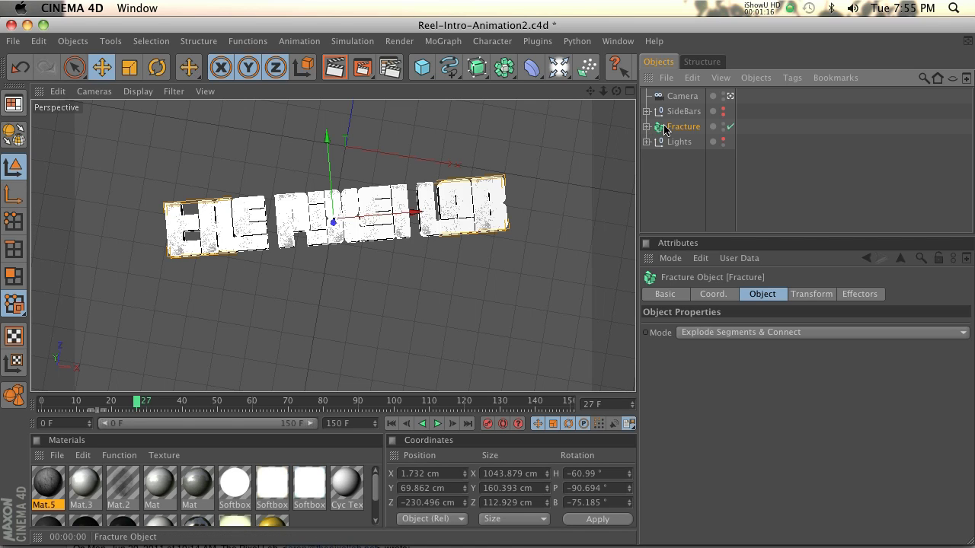
{"action": "left_click", "coordinate": [446, 43]}
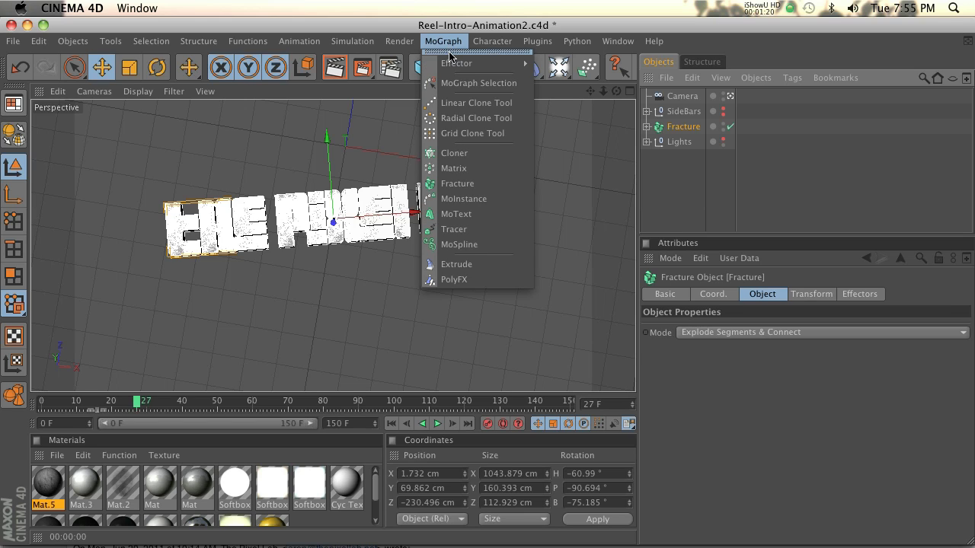
Add a MoGraph Shader effector to the Fracture text and review its Effector and Parameter settings
{"action": "mouse_move", "coordinate": [461, 64]}
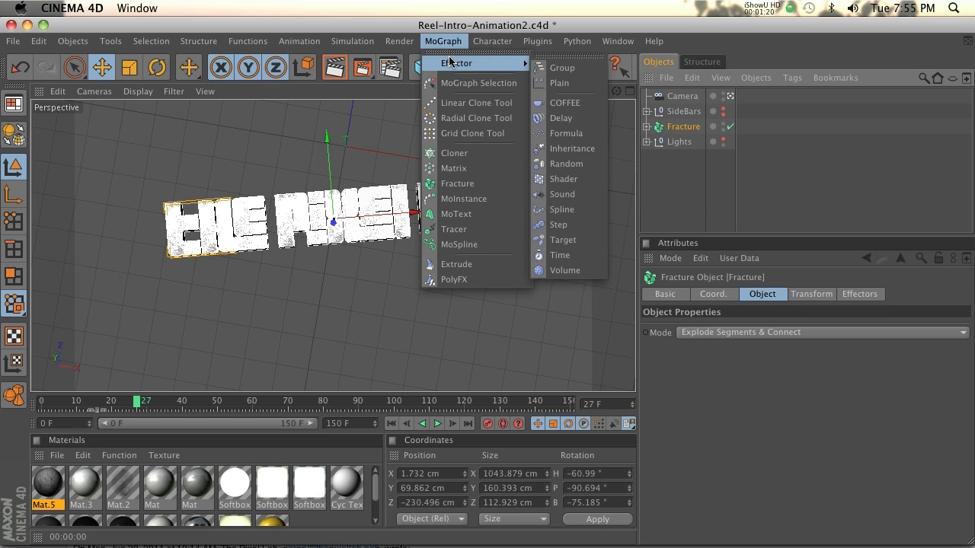
{"action": "left_click", "coordinate": [575, 179]}
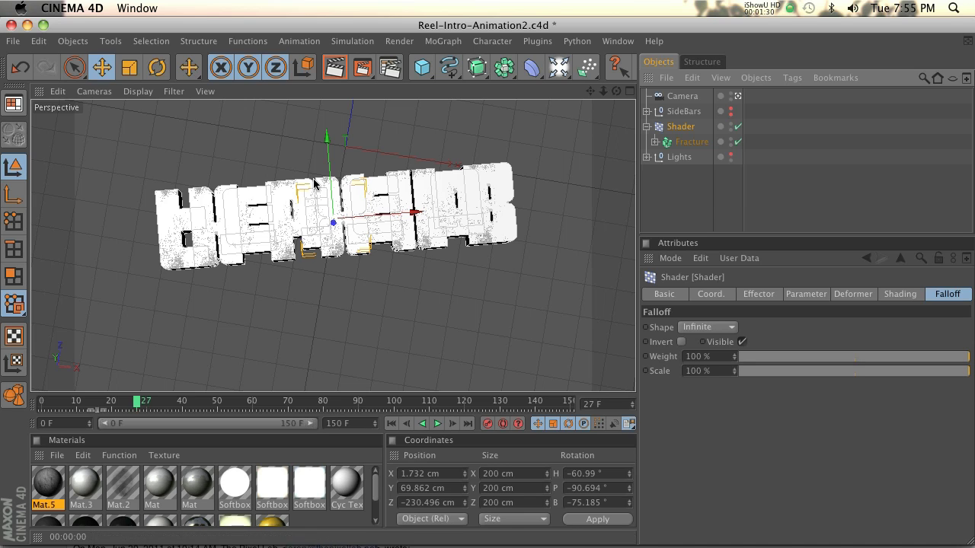
{"action": "left_click", "coordinate": [766, 295]}
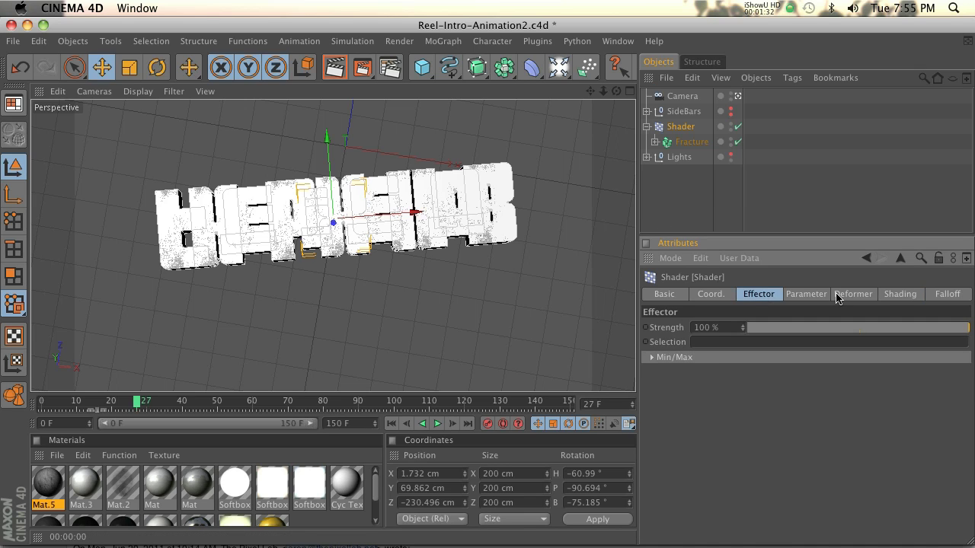
{"action": "left_click", "coordinate": [829, 297]}
Test the Shader's Scale, Position and Rotation effects, undoing the position shift and turning each off
{"action": "left_click", "coordinate": [792, 356]}
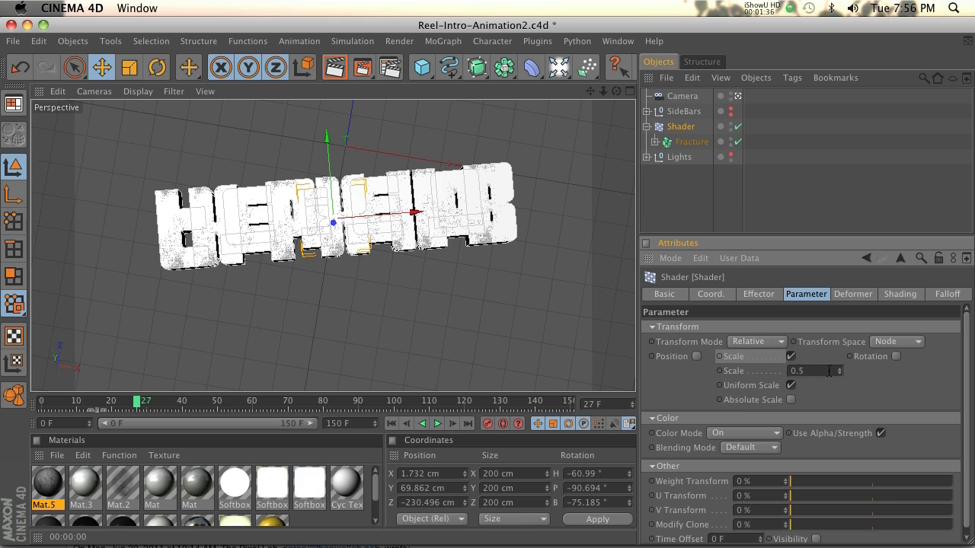
{"action": "mouse_move", "coordinate": [839, 371]}
{"action": "left_mouse_down"}
{"action": "mouse_move", "coordinate": [838, 383]}
{"action": "mouse_move", "coordinate": [838, 365]}
{"action": "mouse_move", "coordinate": [838, 374]}
{"action": "left_mouse_up"}
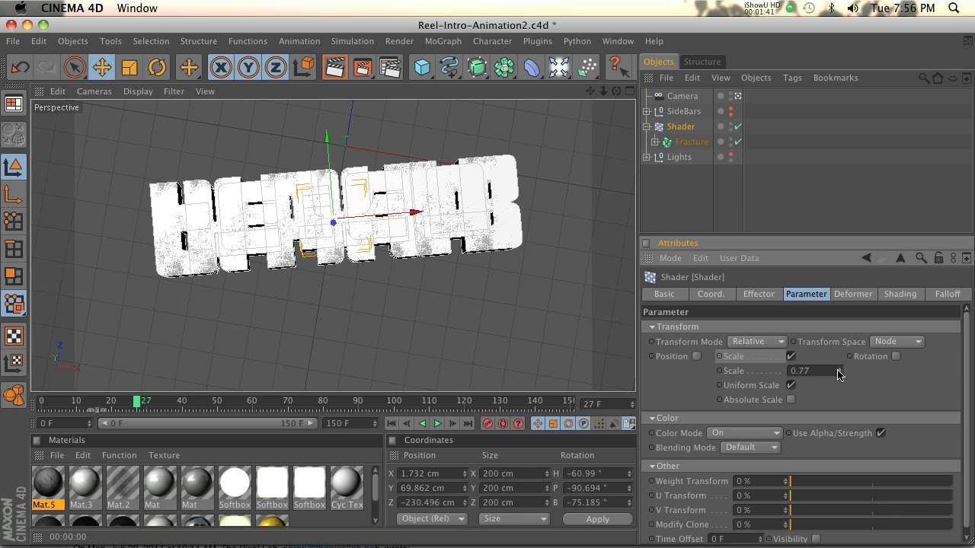
{"action": "left_click", "coordinate": [792, 357]}
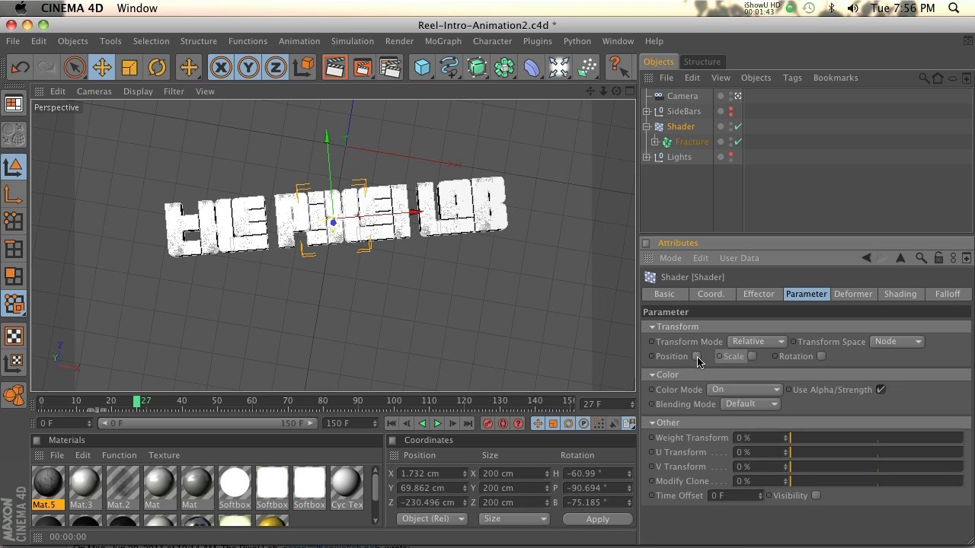
{"action": "left_click", "coordinate": [696, 357]}
{"action": "left_click_drag", "start_coordinate": [745, 373], "coordinate": [762, 418]}
{"action": "key", "text": "ctrl+z"}
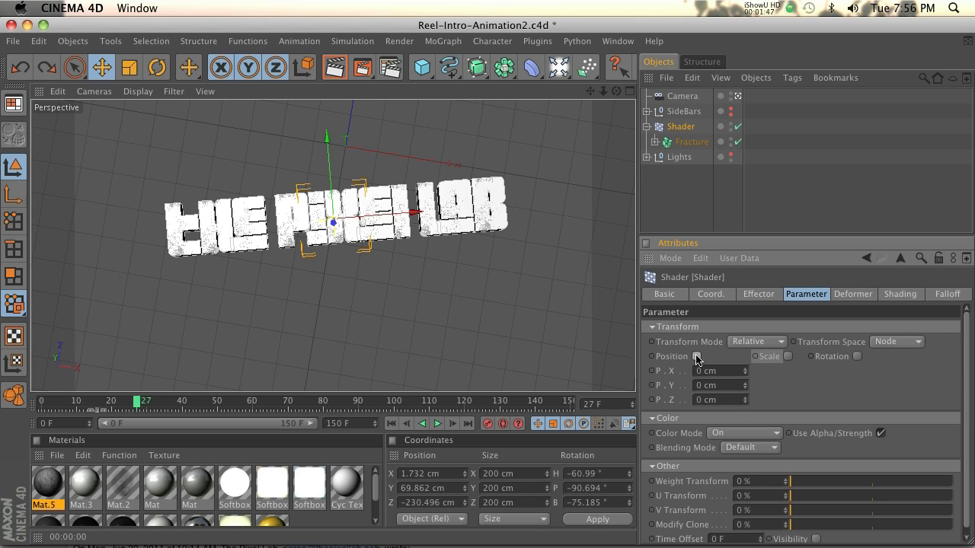
{"action": "left_click", "coordinate": [696, 356]}
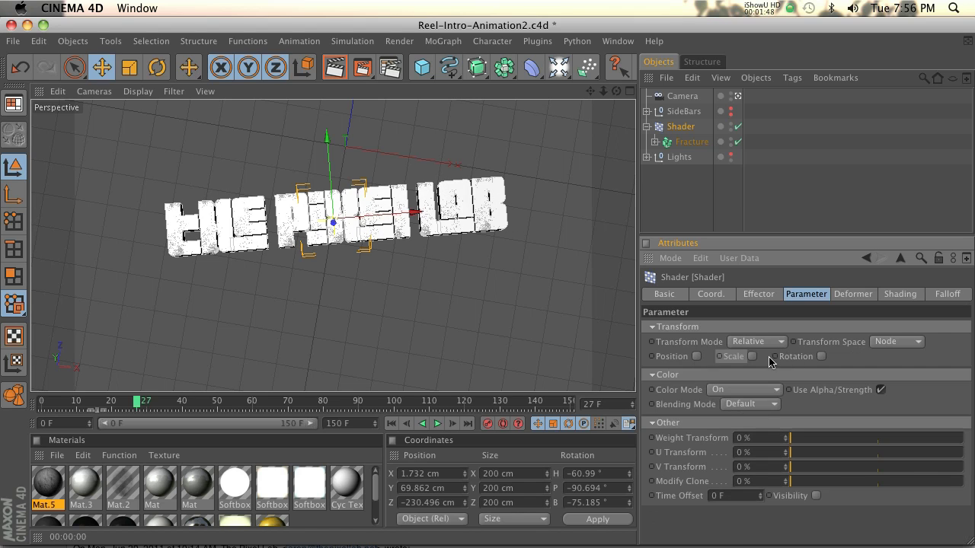
{"action": "left_click", "coordinate": [821, 357]}
{"action": "left_click", "coordinate": [821, 357]}
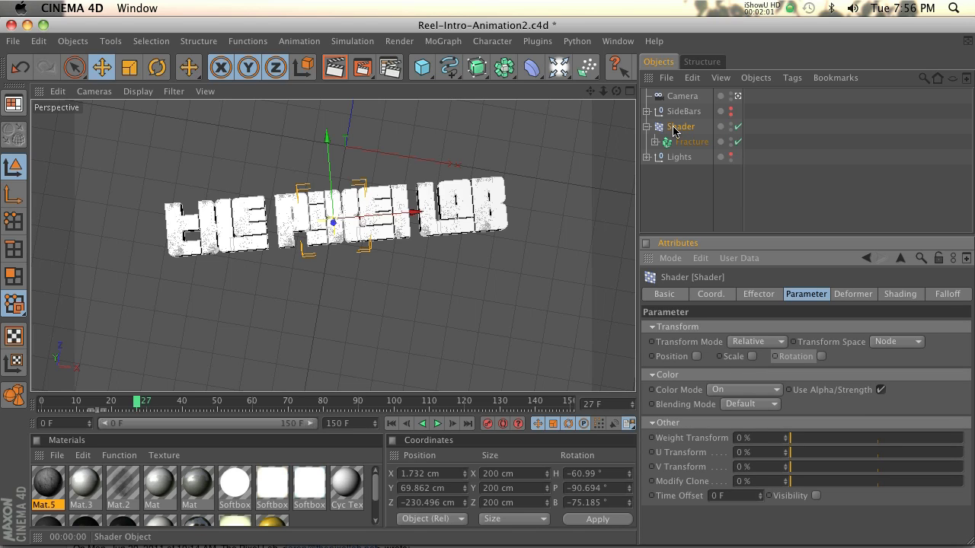
{"action": "left_click", "coordinate": [674, 130]}
{"action": "left_click", "coordinate": [820, 305]}
Enable Scale and change its value from 0.77 to -1, hiding the fractured letters
{"action": "left_click", "coordinate": [752, 357]}
{"action": "left_click_drag", "start_coordinate": [829, 371], "coordinate": [765, 371]}
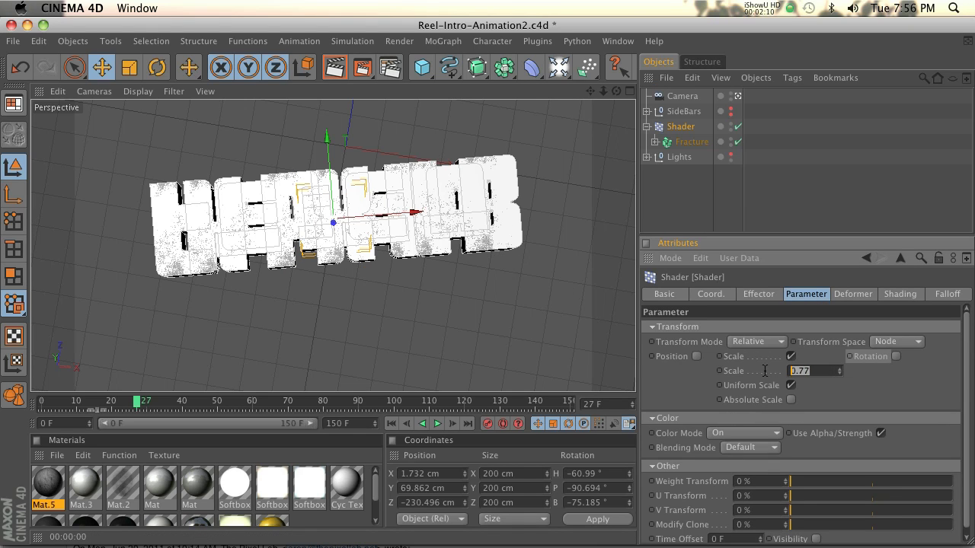
{"action": "key", "text": "BackSpace"}
{"action": "type", "text": "-1"}
{"action": "key", "text": "Return"}
{"action": "left_click", "coordinate": [483, 246]}
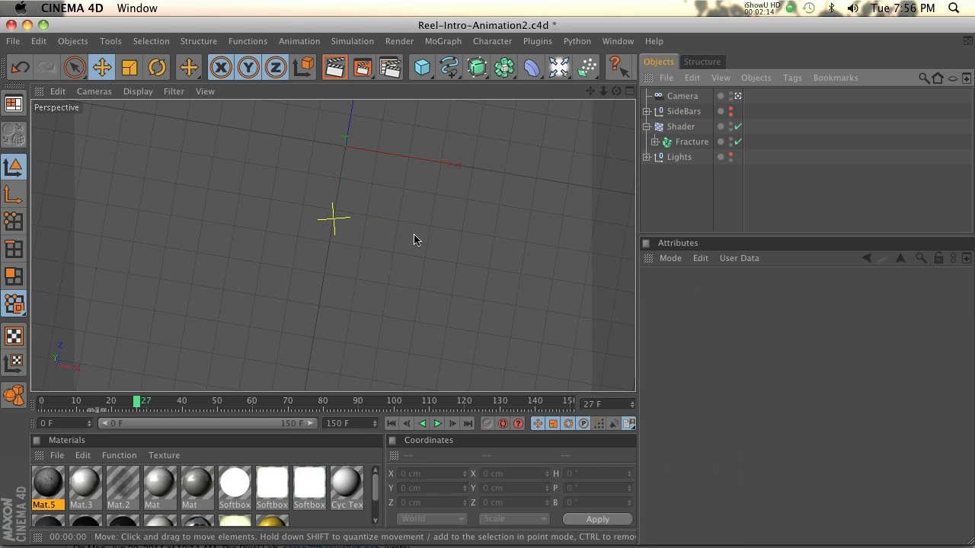
{"action": "left_click", "coordinate": [671, 128]}
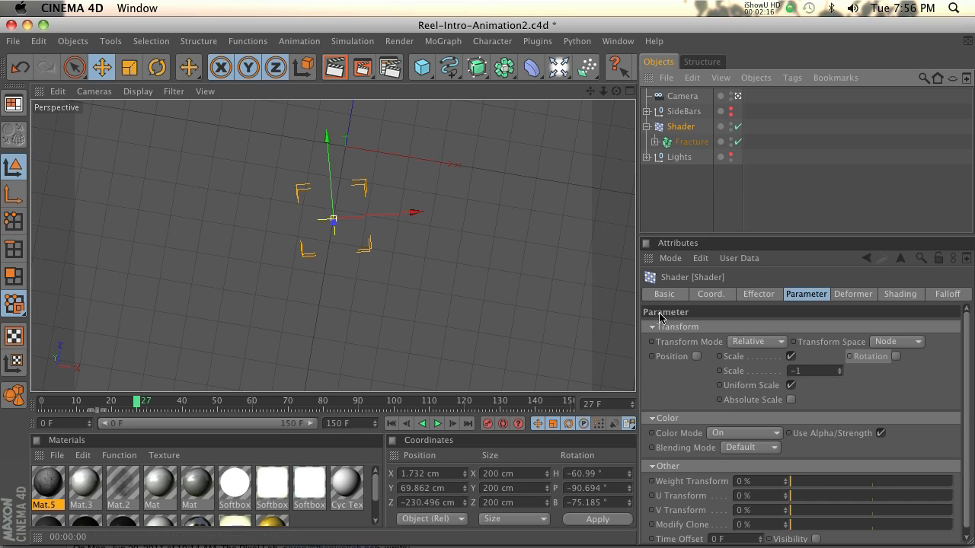
Set the Shader falloff shape to Box, widen it across the text, and adjust its offset
{"action": "left_click", "coordinate": [952, 297]}
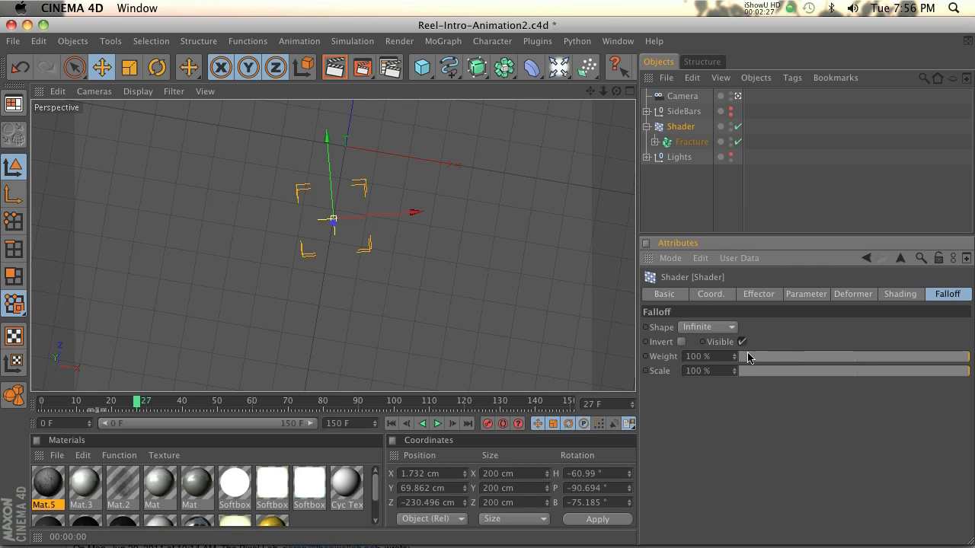
{"action": "left_click", "coordinate": [695, 330]}
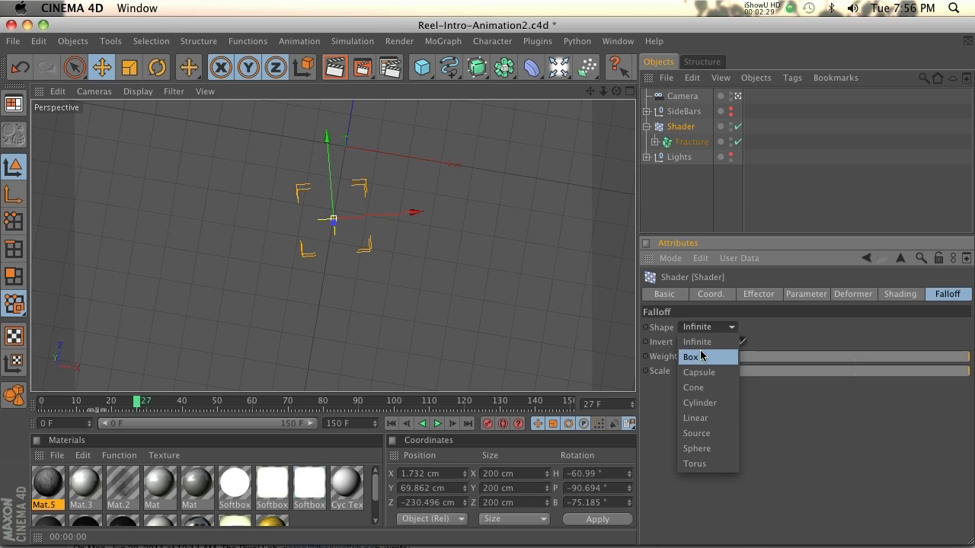
{"action": "left_click", "coordinate": [702, 355]}
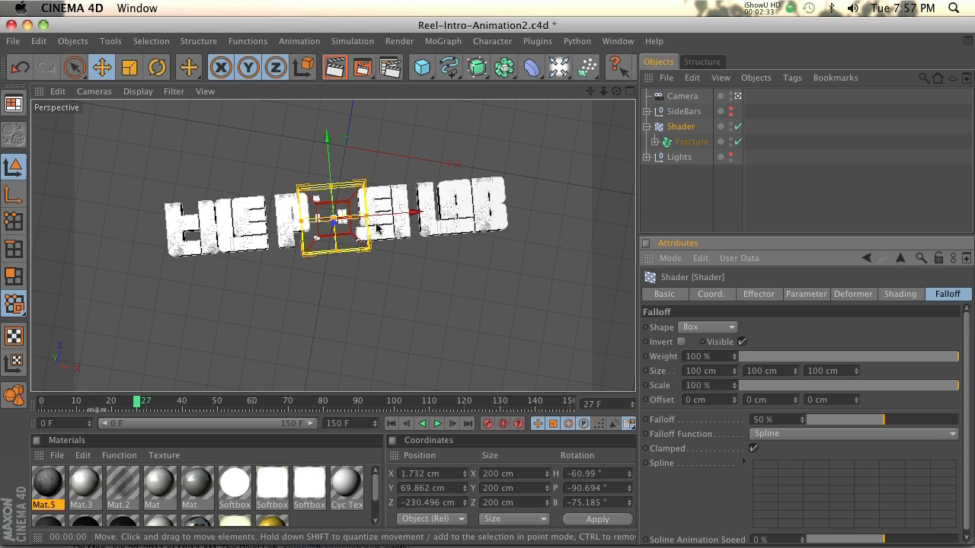
{"action": "left_click_drag", "start_coordinate": [376, 227], "coordinate": [487, 282]}
{"action": "left_click", "coordinate": [704, 244]}
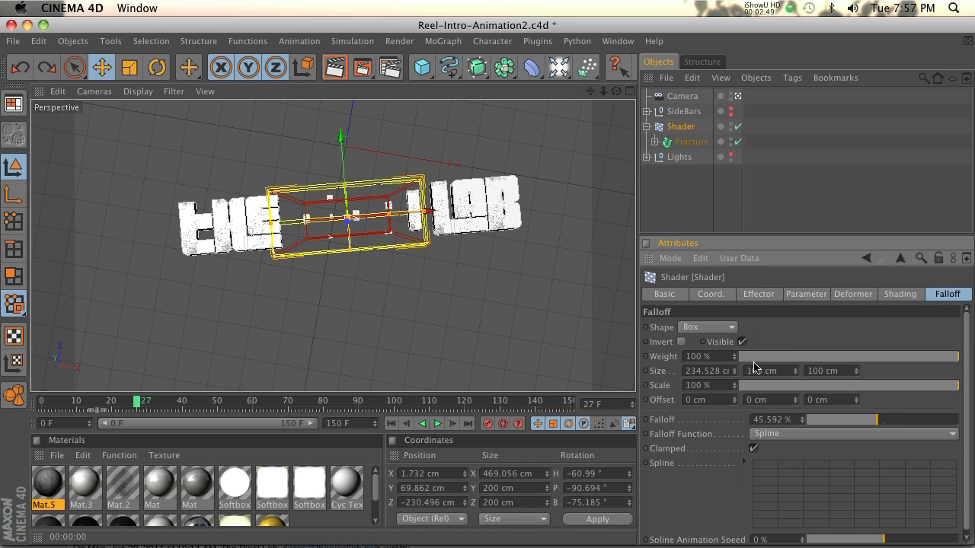
{"action": "key", "text": "ctrl+z"}
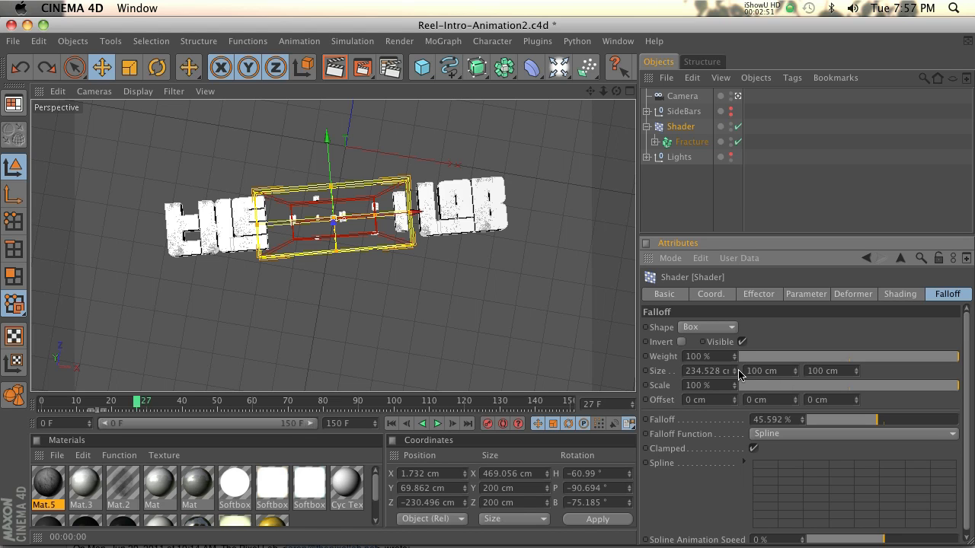
{"action": "left_click_drag", "start_coordinate": [792, 403], "coordinate": [792, 402]}
{"action": "left_click", "coordinate": [759, 296]}
{"action": "left_click", "coordinate": [794, 299]}
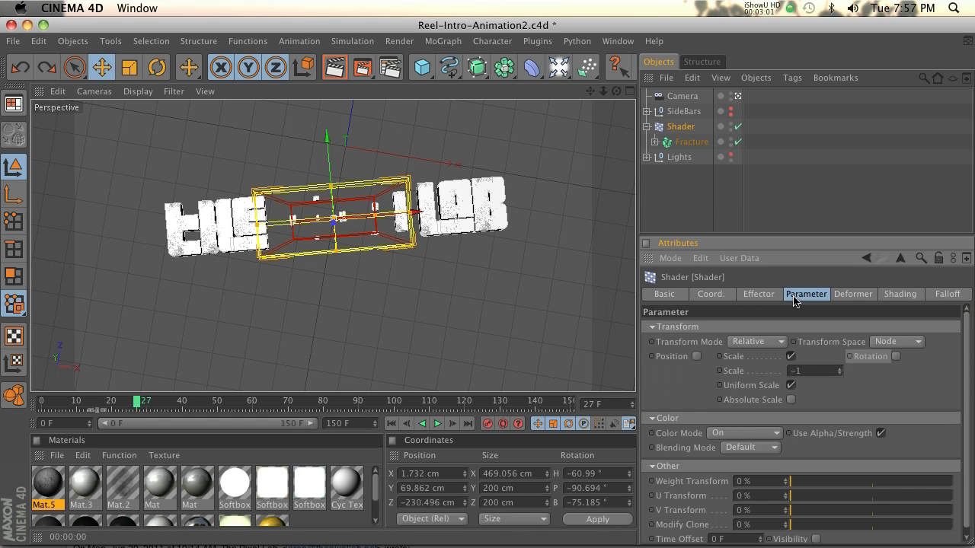
Swap Scale for Rotation (H 56°) and set the falloff Offset Y to 6 cm
{"action": "left_click", "coordinate": [791, 357]}
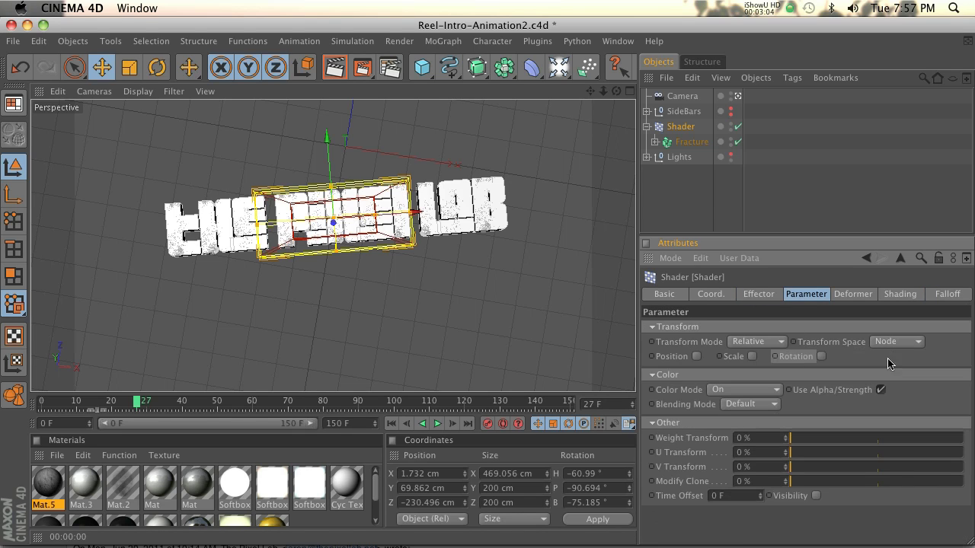
{"action": "left_click", "coordinate": [822, 356]}
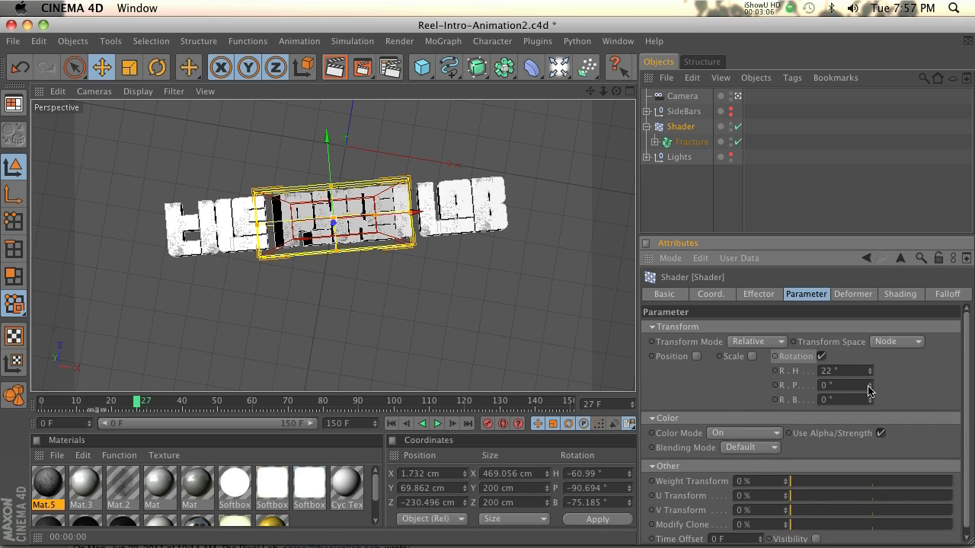
{"action": "left_click", "coordinate": [937, 295]}
{"action": "left_click_drag", "start_coordinate": [856, 398], "coordinate": [855, 403]}
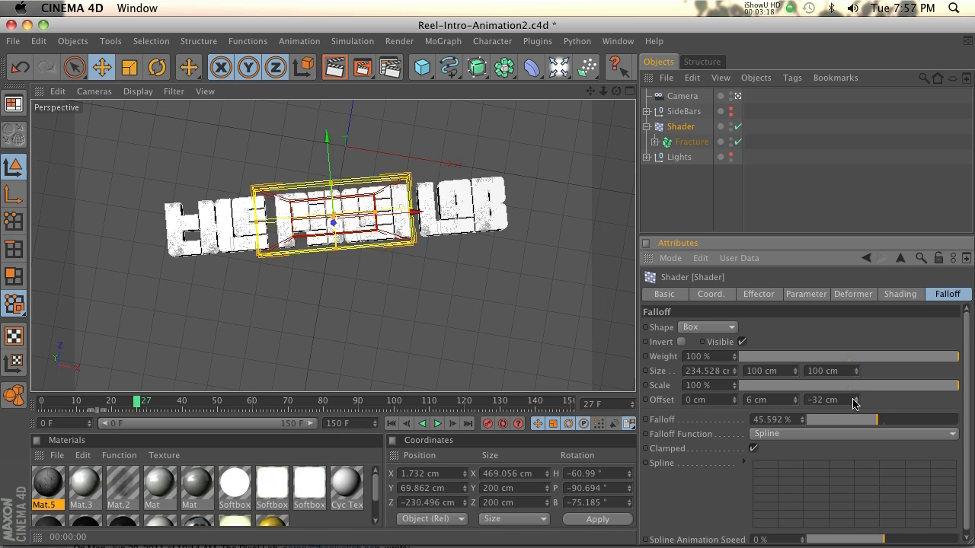
{"action": "key", "text": "super+z"}
{"action": "left_click_drag", "start_coordinate": [734, 404], "coordinate": [821, 336]}
{"action": "key", "text": "super+z"}
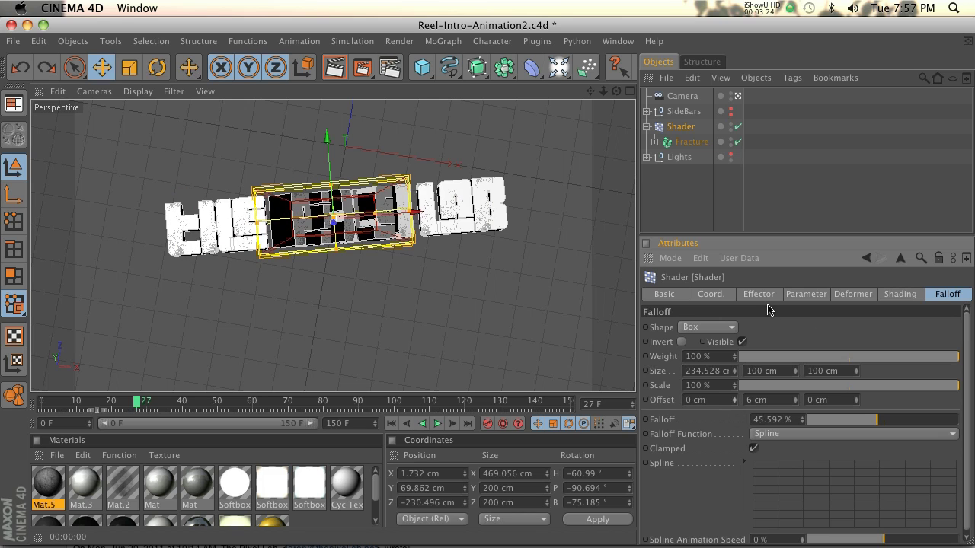
Re-enable the Shader's Scale of -1 alongside the rotation
{"action": "left_click", "coordinate": [768, 295]}
{"action": "left_click", "coordinate": [808, 293]}
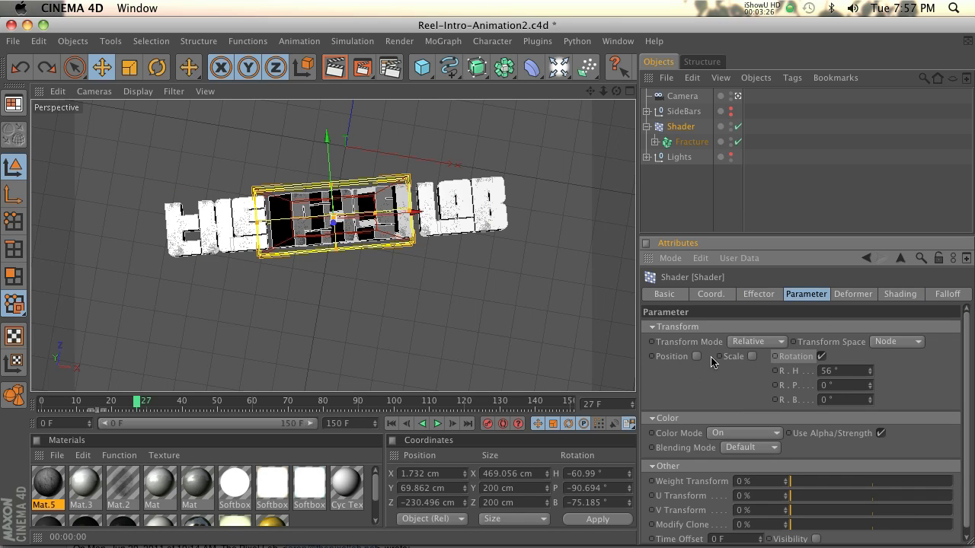
{"action": "left_click", "coordinate": [752, 357]}
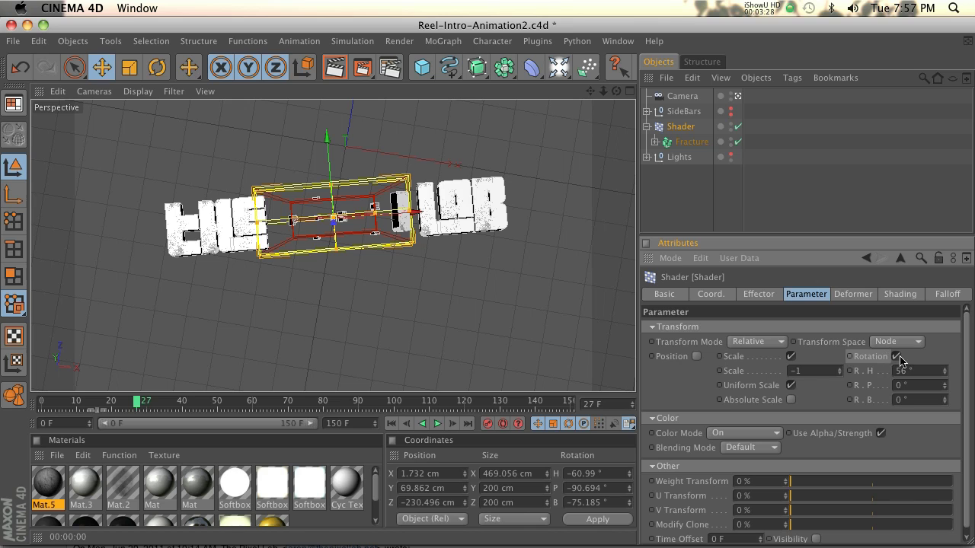
{"action": "left_click", "coordinate": [945, 298]}
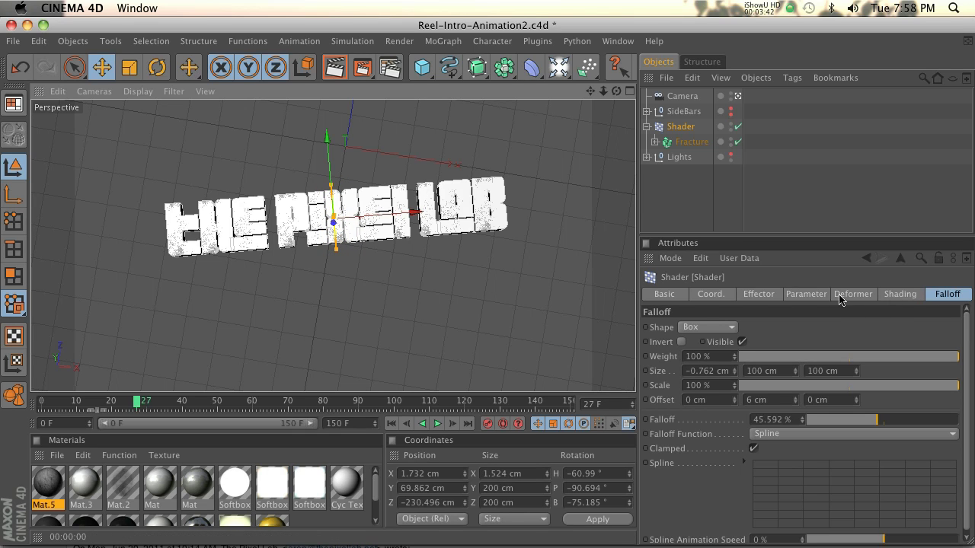
Invert the -0.762 cm box falloff and render the view to confirm all text is hidden
{"action": "left_click", "coordinate": [683, 344]}
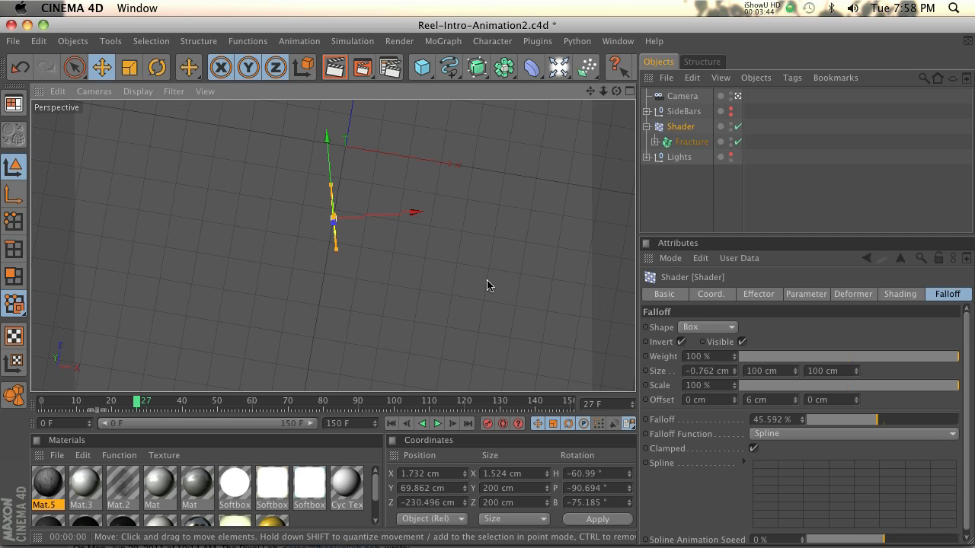
{"action": "left_click", "coordinate": [464, 276]}
{"action": "left_click", "coordinate": [335, 69]}
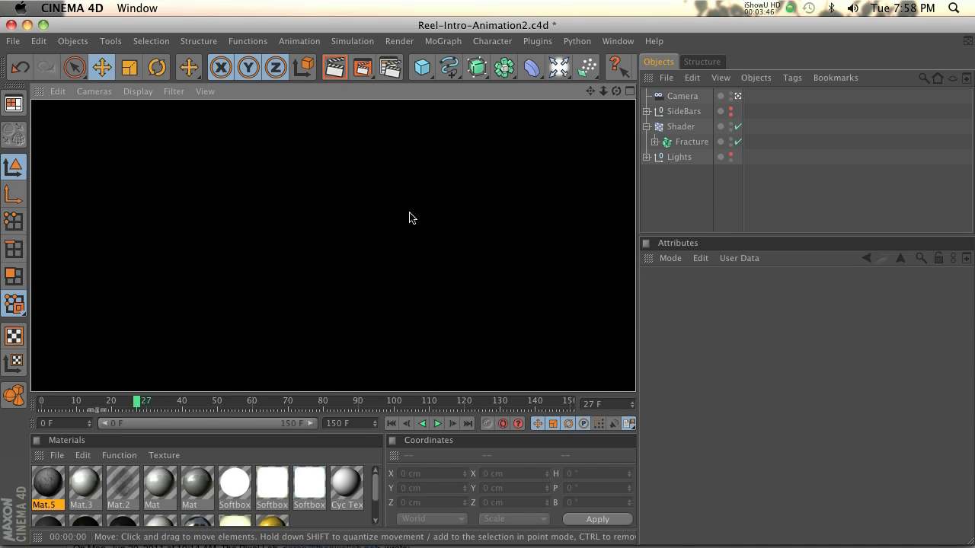
{"action": "left_click", "coordinate": [498, 254]}
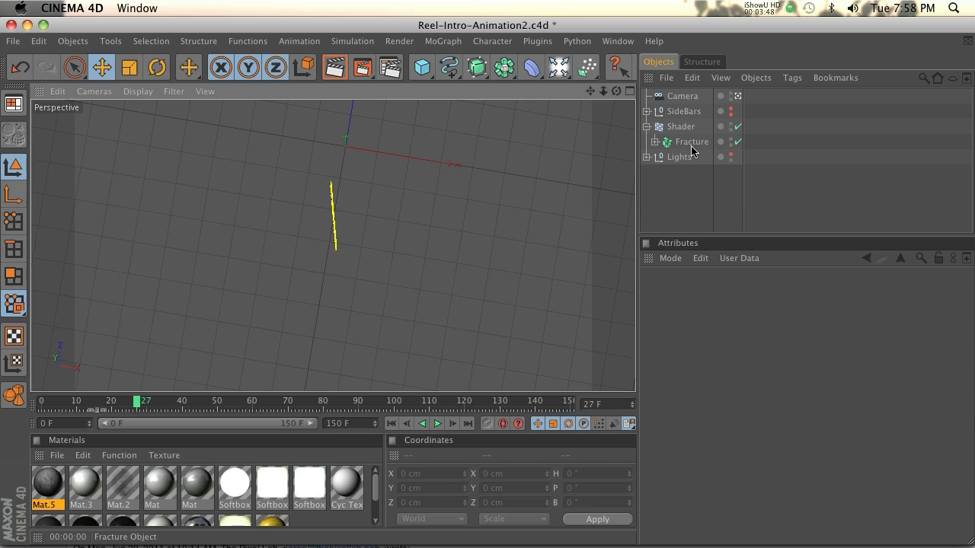
{"action": "left_click", "coordinate": [680, 127]}
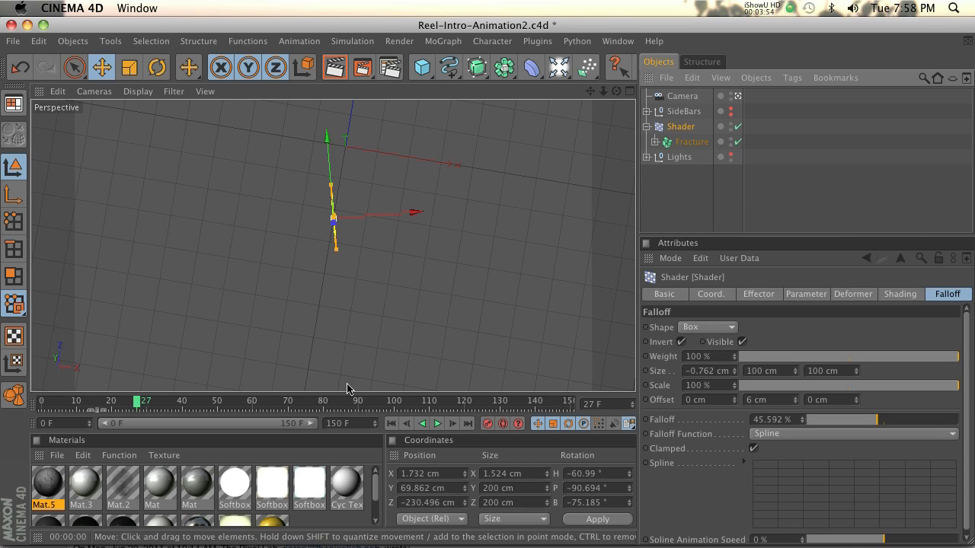
Keyframe falloff Size X at -0.762 cm on frame 0 and 875.238 cm on frame 30
{"action": "left_click_drag", "start_coordinate": [137, 403], "coordinate": [16, 414]}
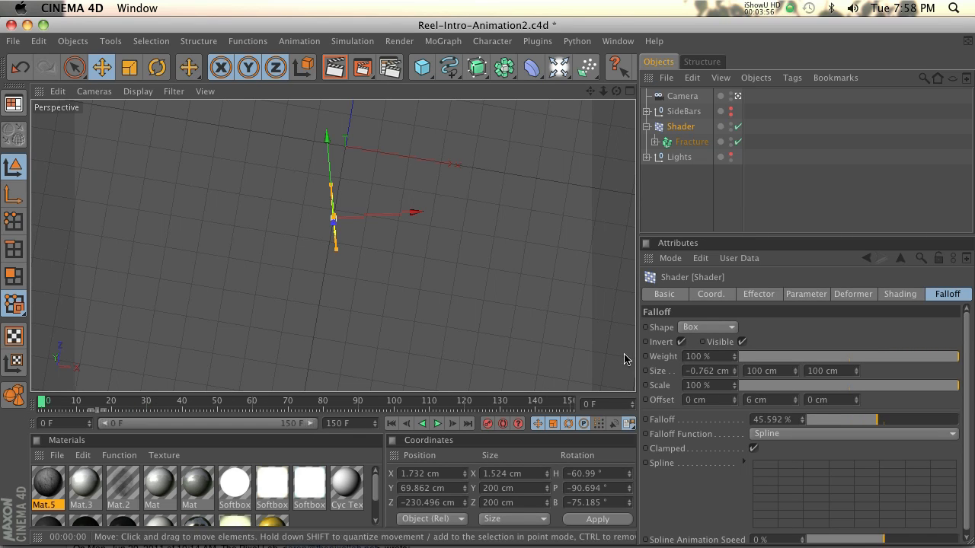
{"action": "left_click", "coordinate": [645, 371], "text": "ctrl"}
{"action": "left_click_drag", "start_coordinate": [111, 404], "coordinate": [147, 409]}
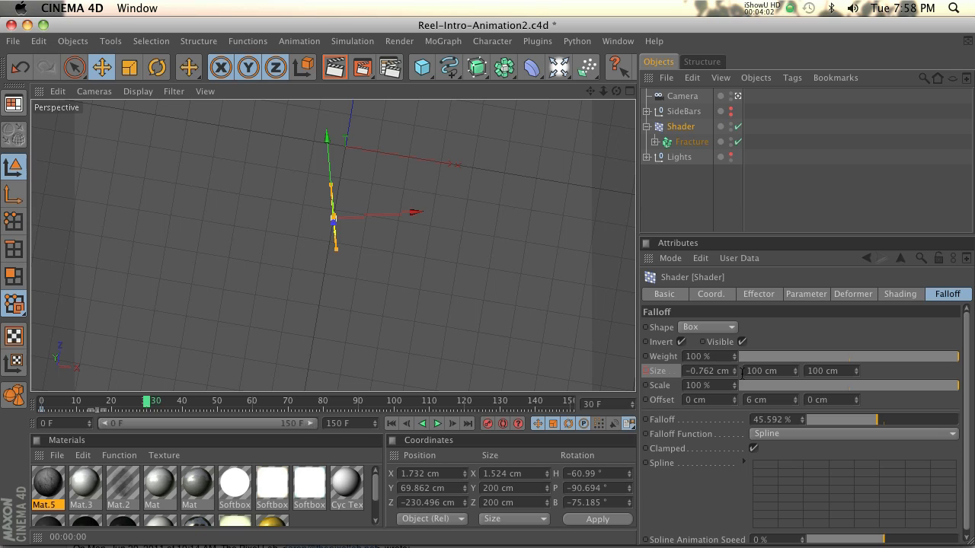
{"action": "left_click_drag", "start_coordinate": [739, 373], "coordinate": [736, 372]}
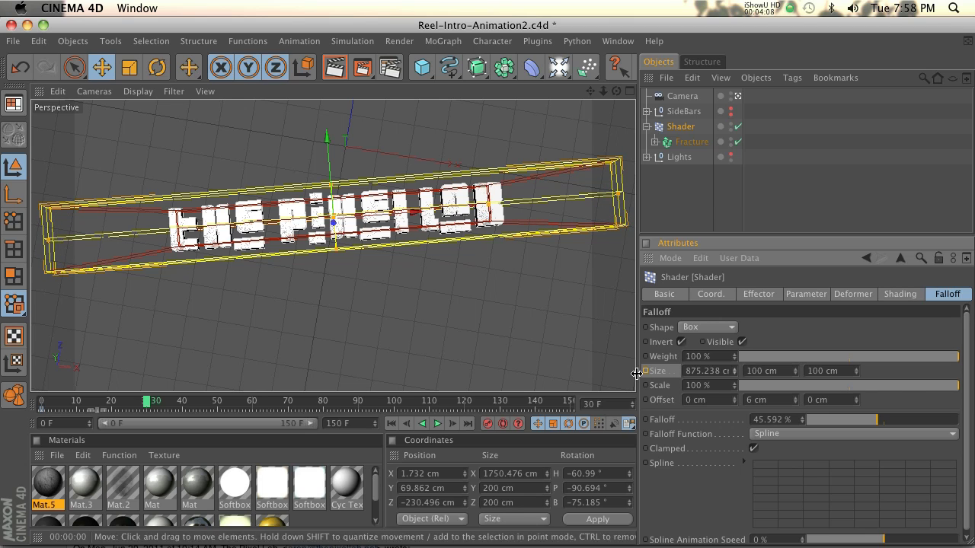
{"action": "left_click", "coordinate": [645, 370]}
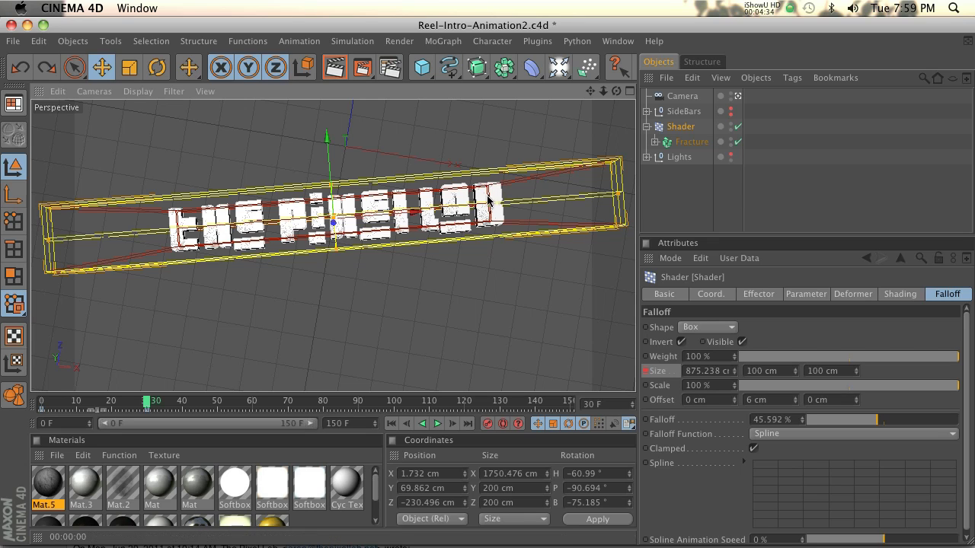
Lower the falloff to 31.066% and preview the reveal with play, stop and step back
{"action": "left_click_drag", "start_coordinate": [484, 207], "coordinate": [432, 394]}
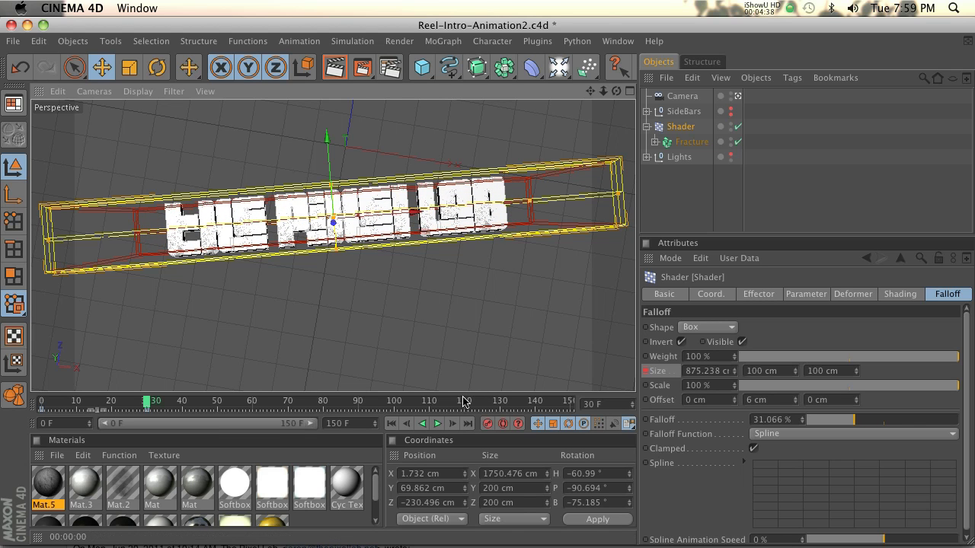
{"action": "left_click", "coordinate": [438, 429]}
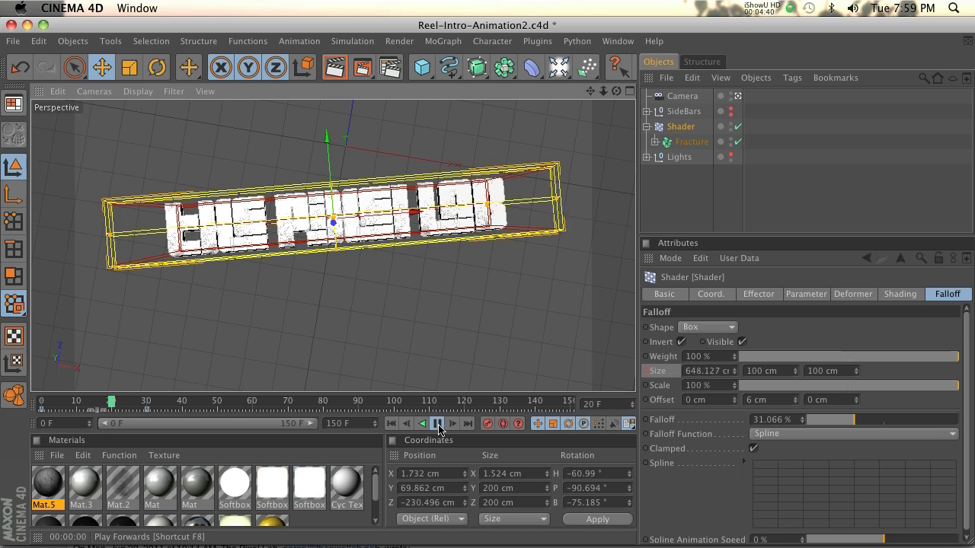
{"action": "left_click", "coordinate": [437, 425]}
{"action": "left_click", "coordinate": [404, 424]}
{"action": "left_click", "coordinate": [404, 425]}
{"action": "left_click", "coordinate": [404, 424]}
{"action": "left_click", "coordinate": [403, 424]}
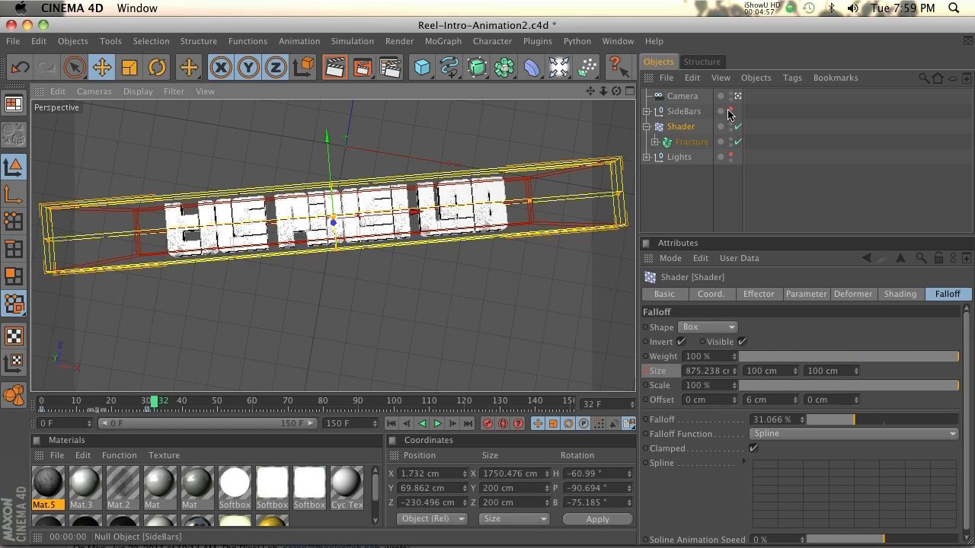
{"action": "left_click", "coordinate": [391, 424]}
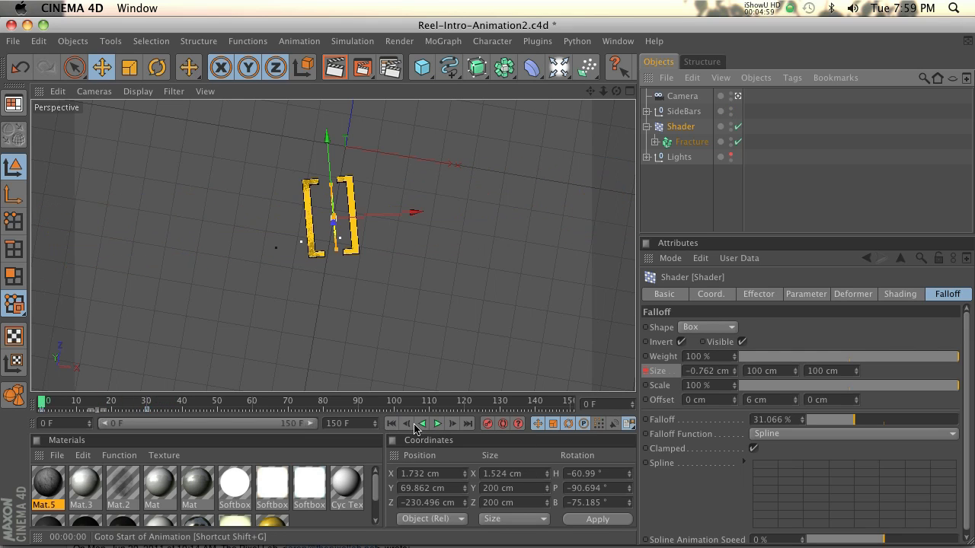
Replay the text reveal animation from the first frame several times
{"action": "left_click", "coordinate": [438, 423]}
{"action": "left_click", "coordinate": [438, 424]}
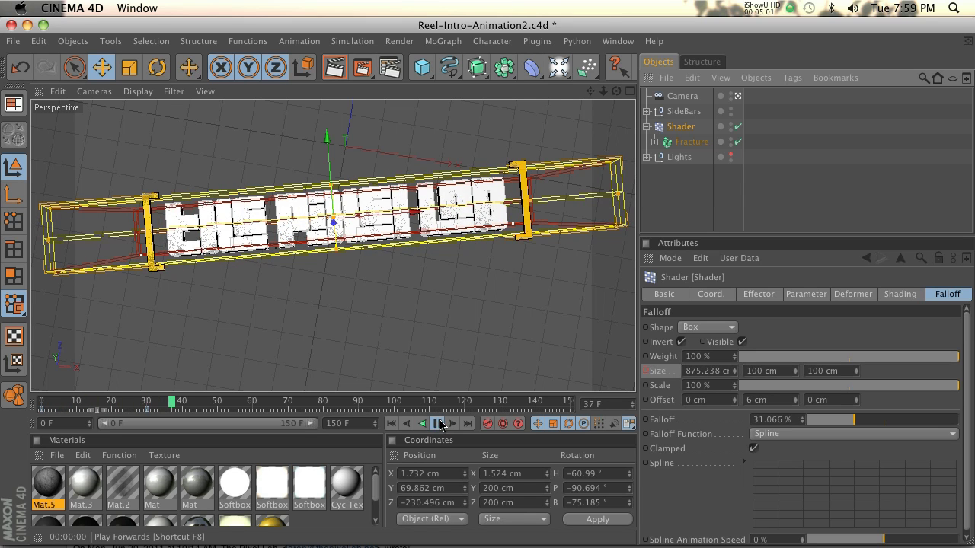
{"action": "left_click", "coordinate": [391, 424]}
{"action": "left_click", "coordinate": [439, 424]}
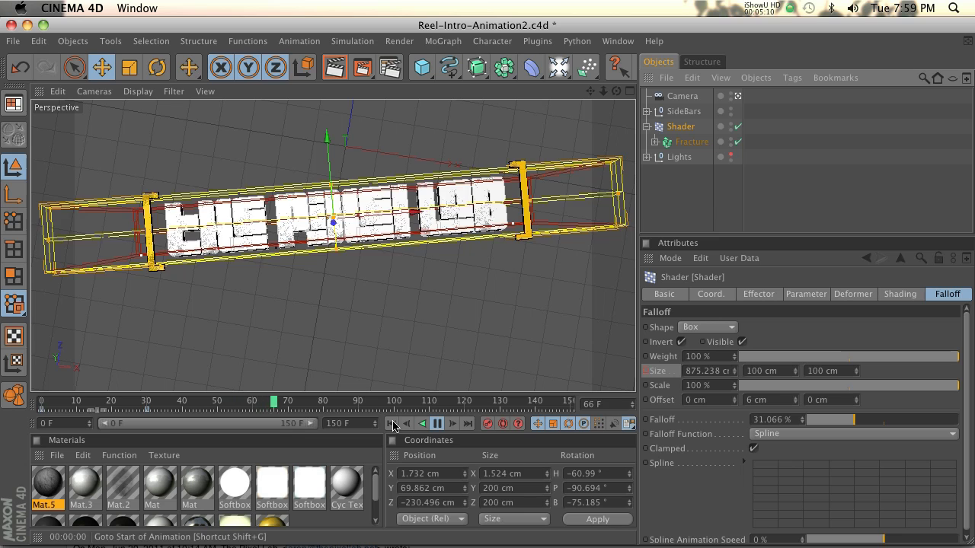
{"action": "left_click", "coordinate": [391, 423]}
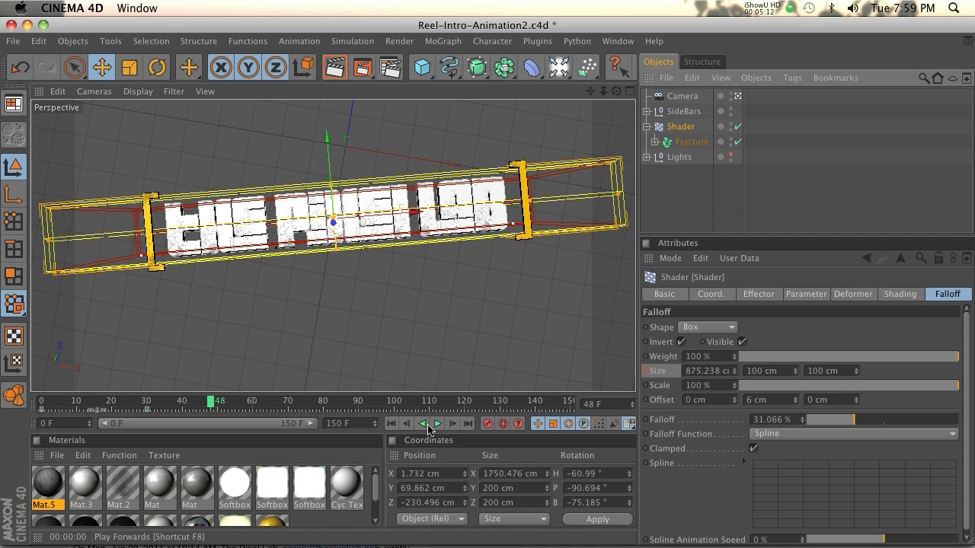
{"action": "left_click", "coordinate": [487, 283]}
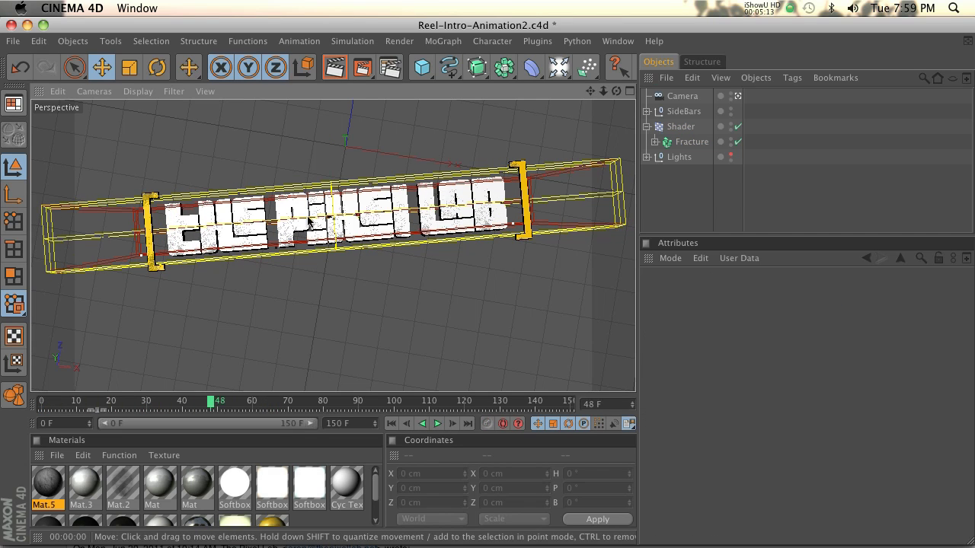
{"action": "left_click", "coordinate": [387, 425]}
{"action": "left_click", "coordinate": [437, 424]}
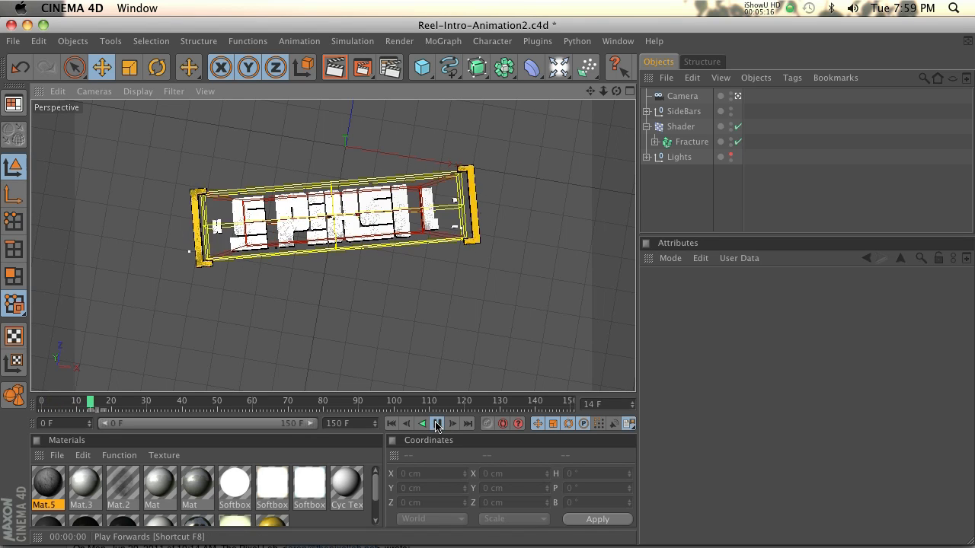
{"action": "left_click", "coordinate": [392, 424]}
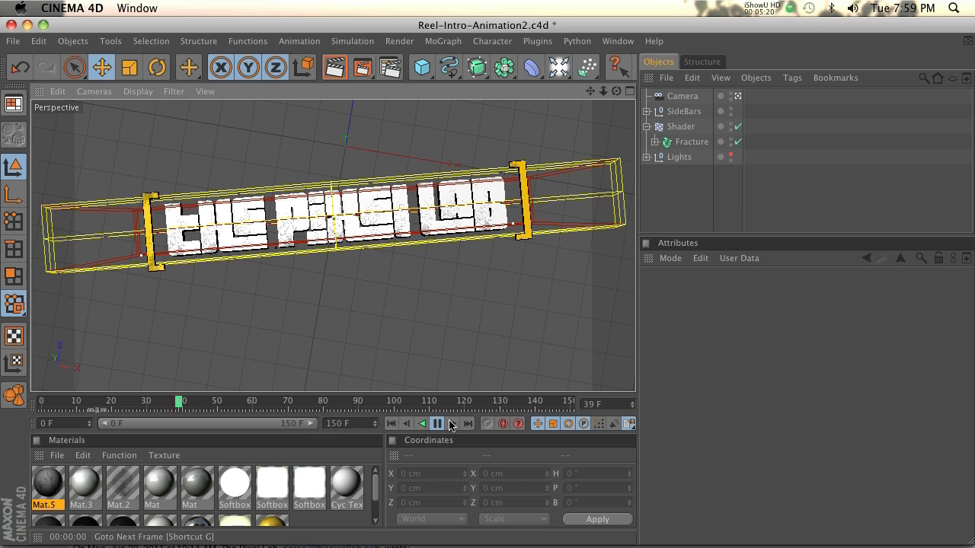
{"action": "left_click", "coordinate": [392, 424]}
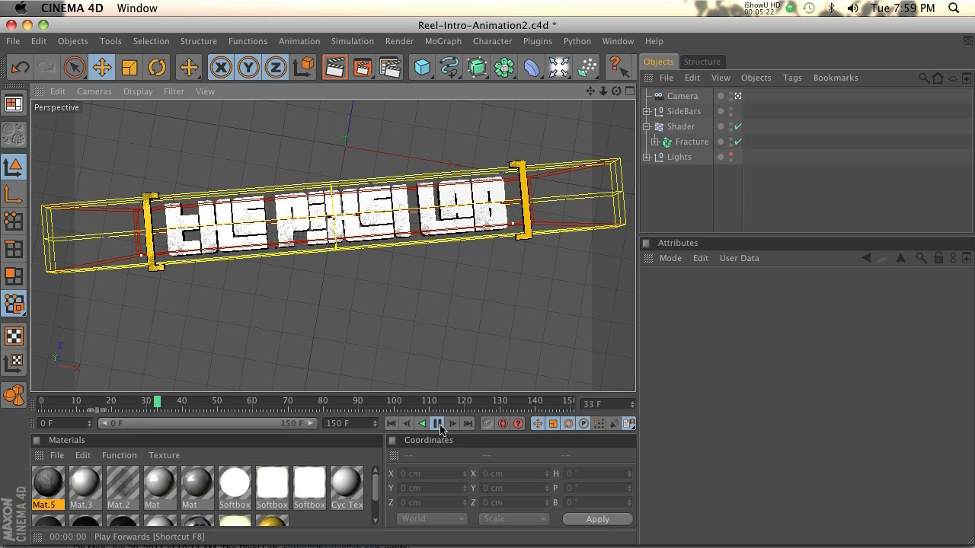
{"action": "left_click", "coordinate": [439, 424]}
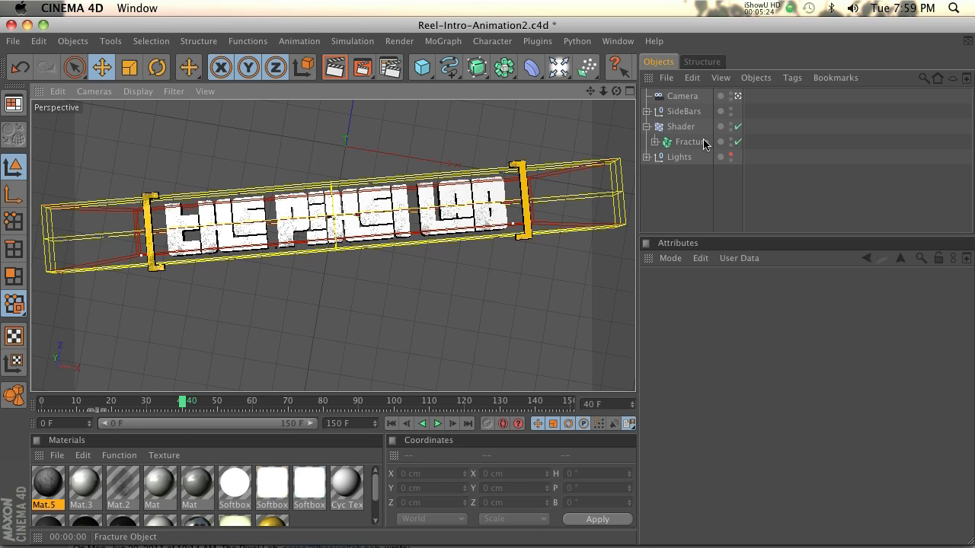
{"action": "left_click", "coordinate": [679, 130]}
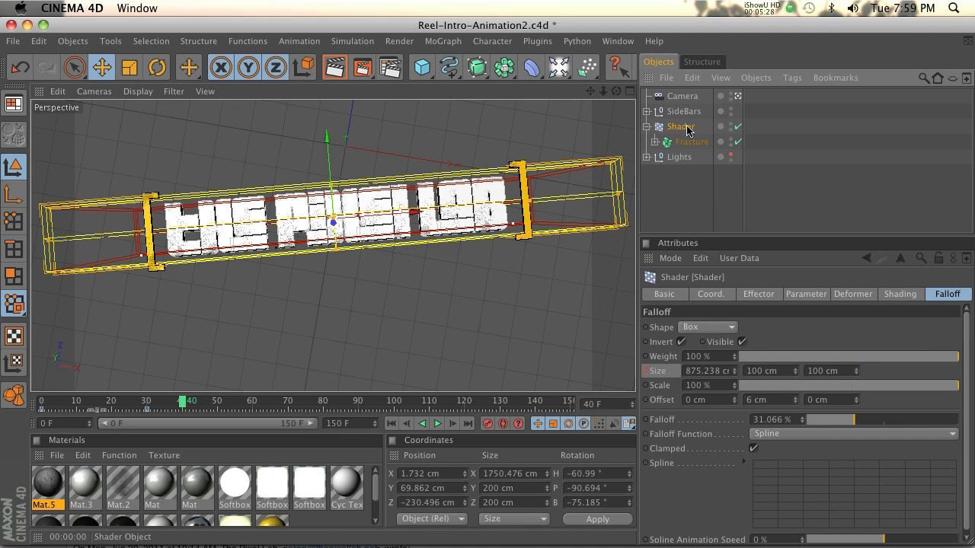
{"action": "left_click", "coordinate": [698, 192]}
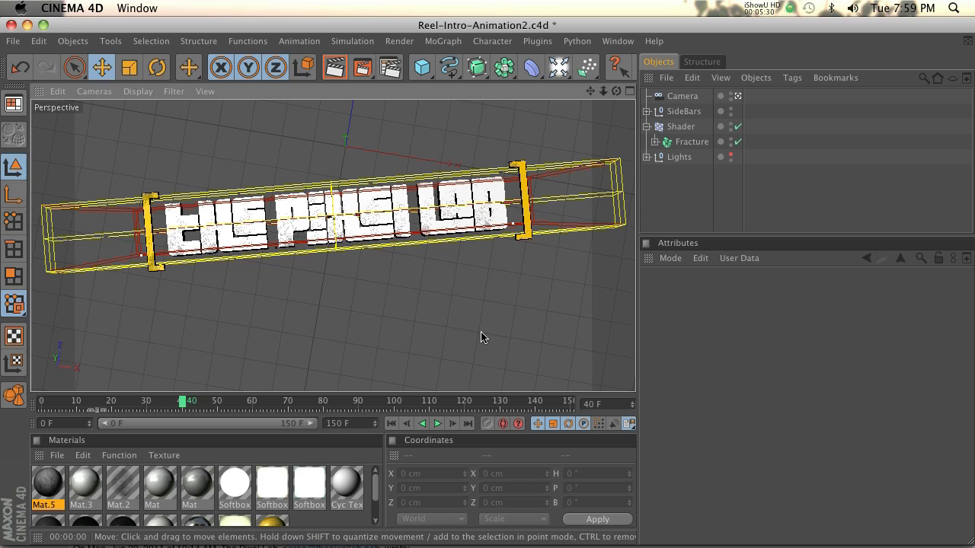